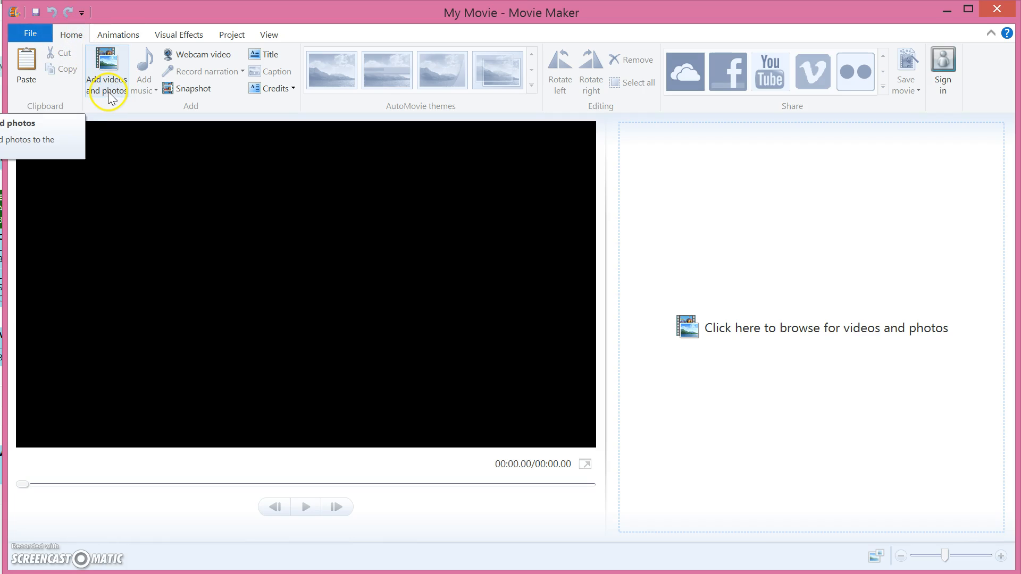
Add the video eLA_introduction.mp4 from the Videos folder to the project
{"action": "left_click", "coordinate": [111, 93]}
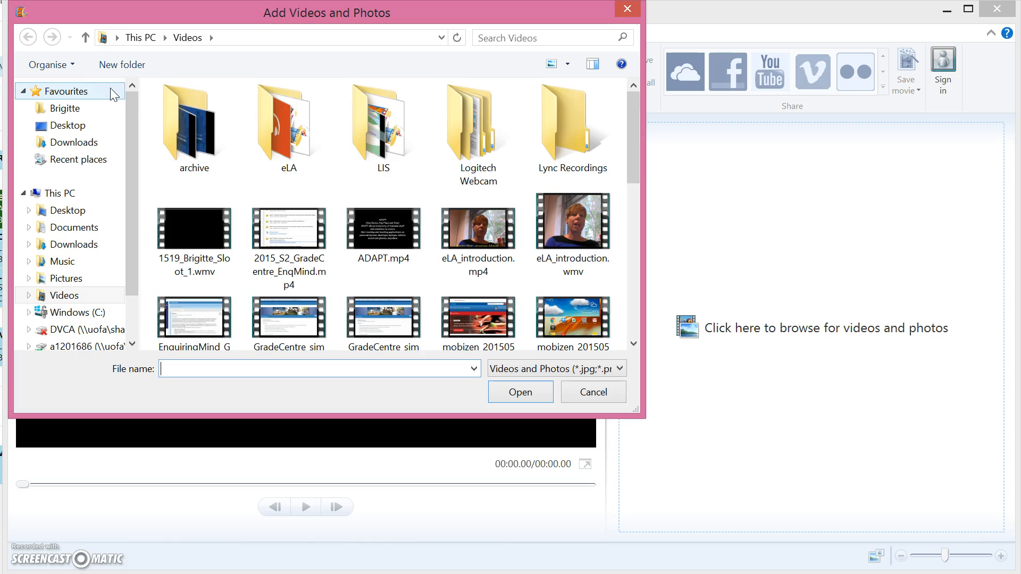
{"action": "mouse_move", "coordinate": [636, 169]}
{"action": "left_mouse_down"}
{"action": "mouse_move", "coordinate": [632, 210]}
{"action": "mouse_move", "coordinate": [634, 177]}
{"action": "left_mouse_up"}
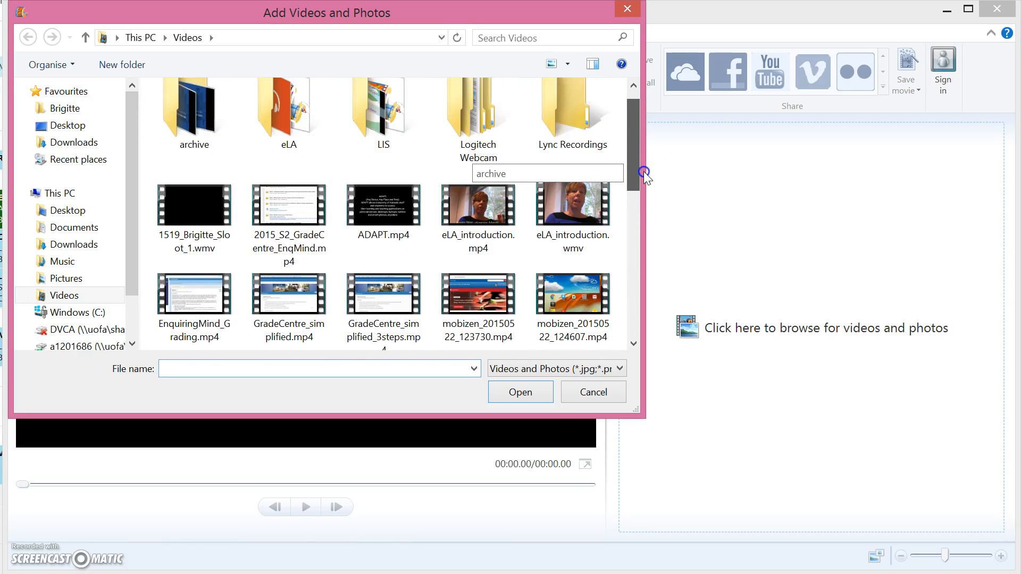
{"action": "left_click", "coordinate": [468, 218]}
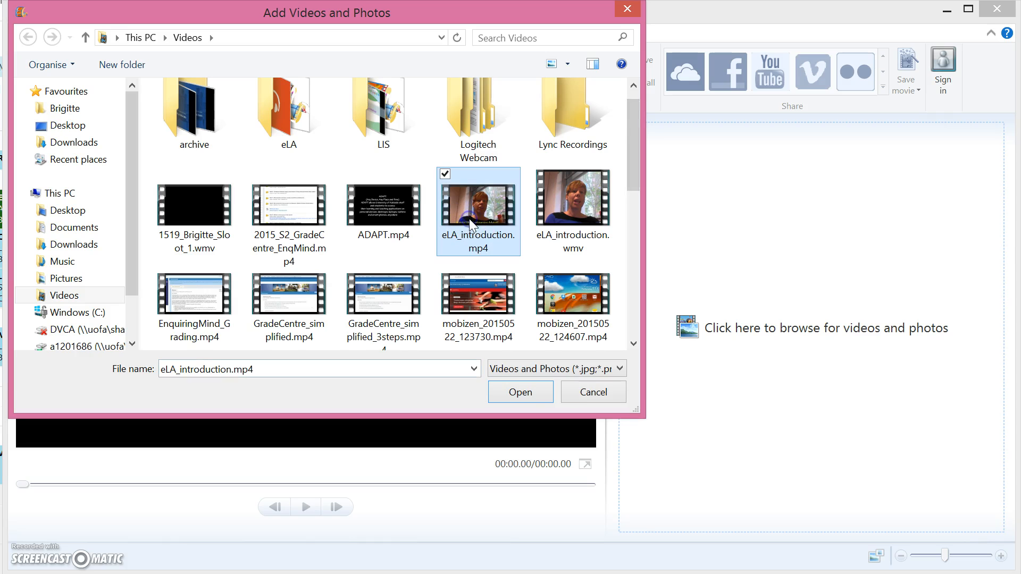
{"action": "left_click", "coordinate": [522, 394]}
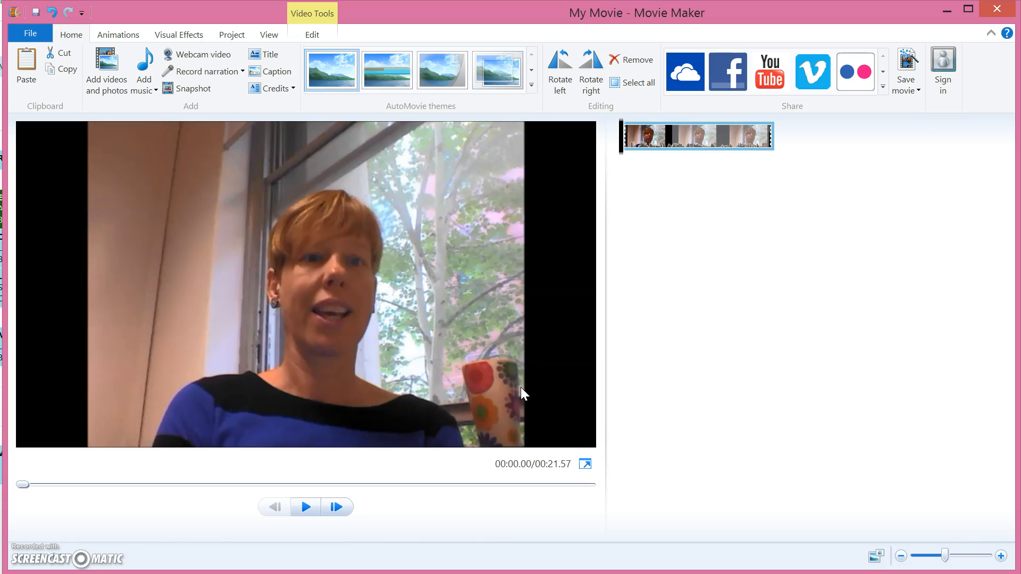
Add the video Video Production.mp4 from the Videos folder after the introduction clip
{"action": "left_click", "coordinate": [106, 85]}
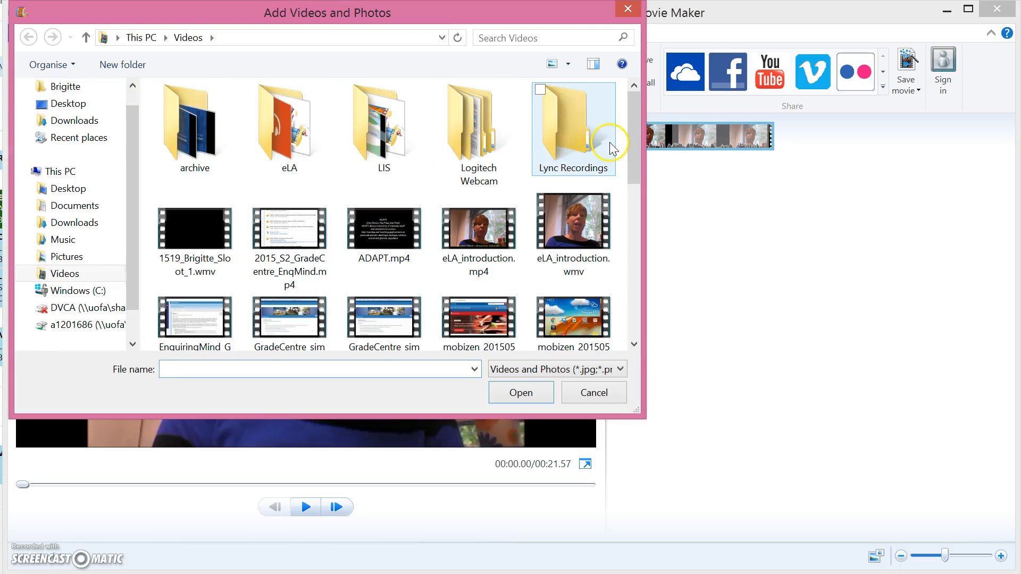
{"action": "left_click_drag", "start_coordinate": [634, 159], "coordinate": [595, 311]}
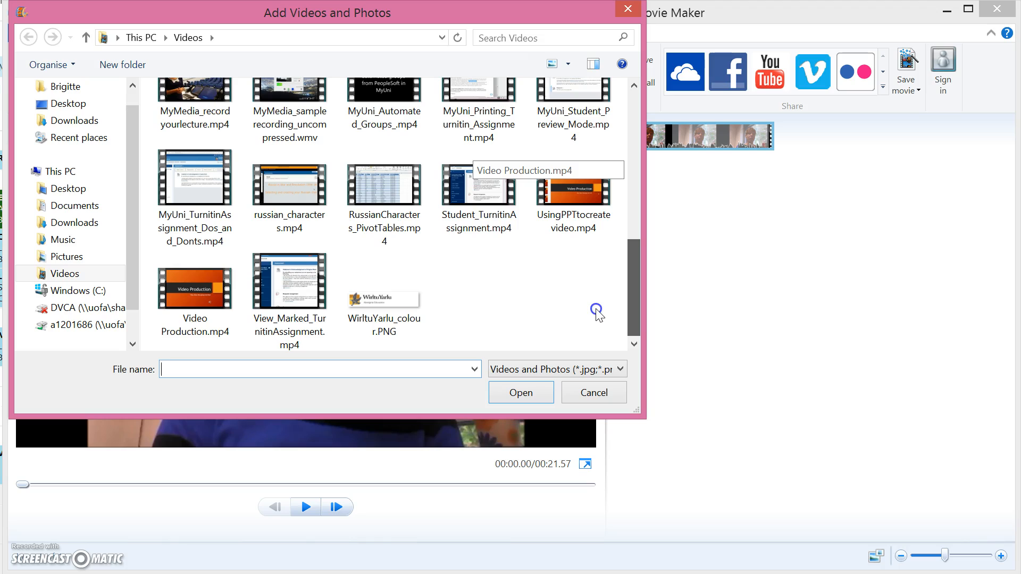
{"action": "left_click", "coordinate": [195, 293]}
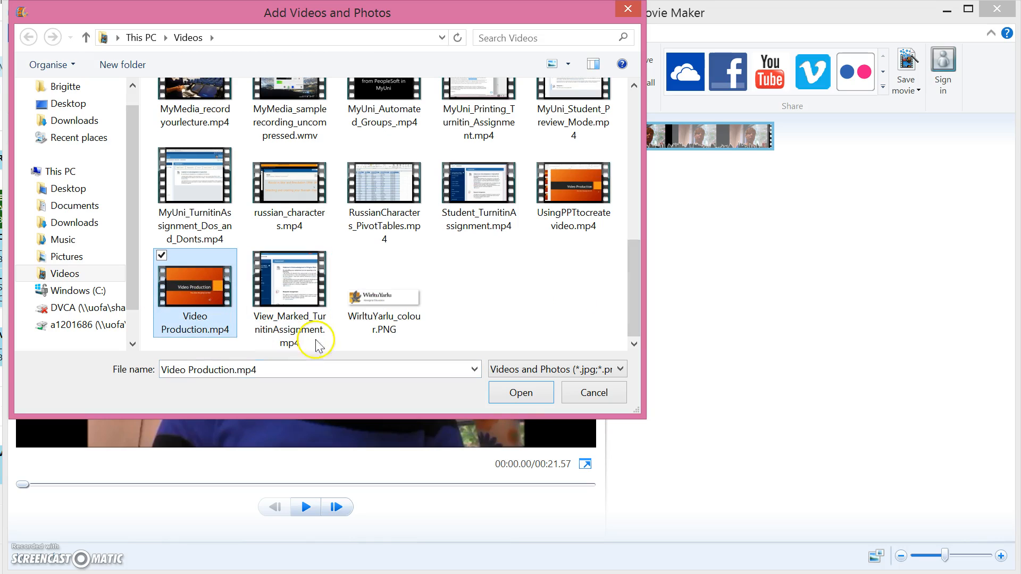
{"action": "left_click", "coordinate": [523, 393]}
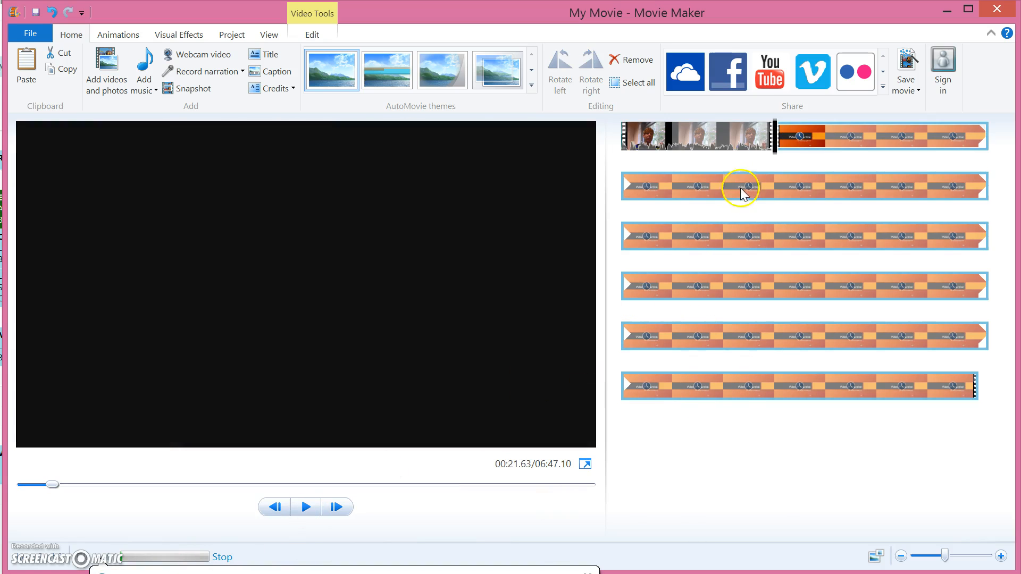
Add the image WirltuYarlu_colour.PNG and place it between the introduction clip and the Video Production clip
{"action": "left_click", "coordinate": [109, 87]}
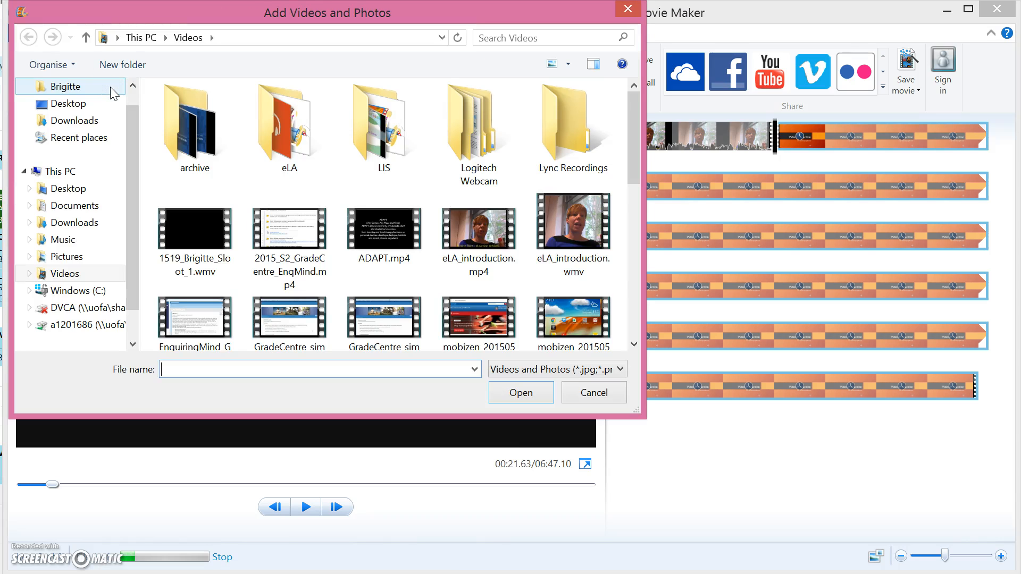
{"action": "left_click_drag", "start_coordinate": [629, 144], "coordinate": [608, 245]}
{"action": "scroll", "coordinate": [606, 239], "scroll_direction": "down", "scroll_amount": 3}
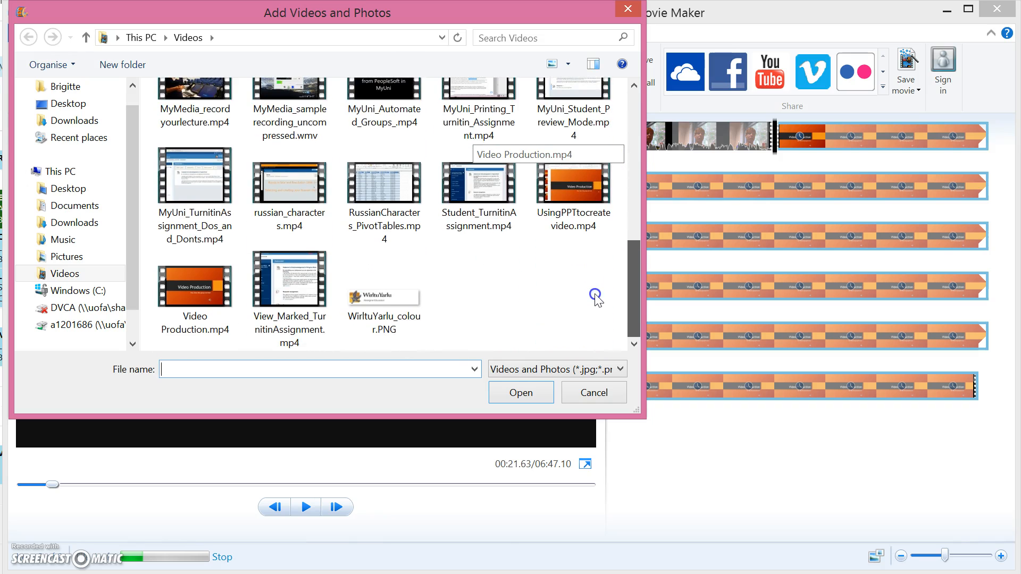
{"action": "left_click", "coordinate": [378, 309]}
{"action": "left_click", "coordinate": [520, 398]}
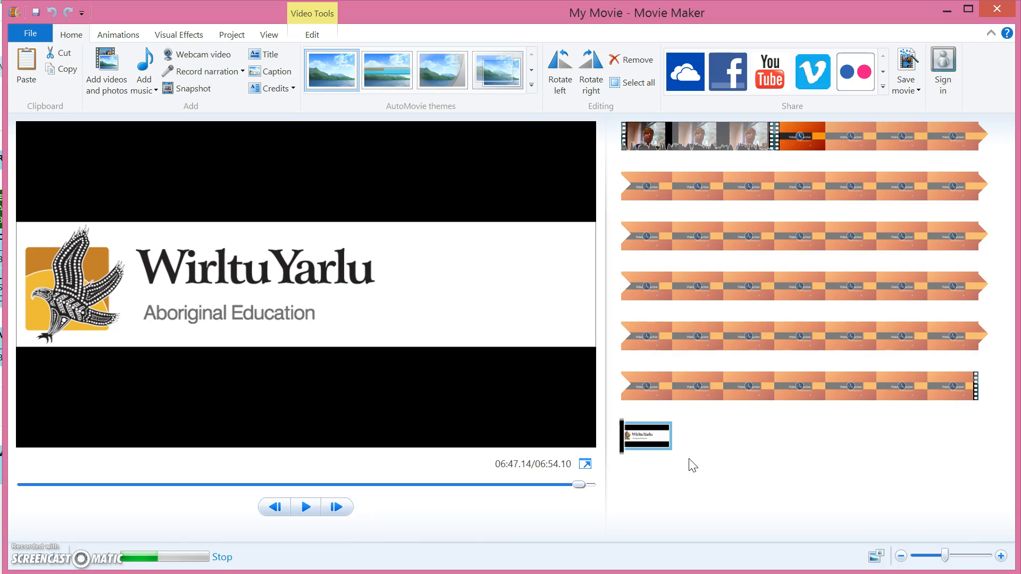
{"action": "left_click_drag", "start_coordinate": [659, 434], "coordinate": [761, 161]}
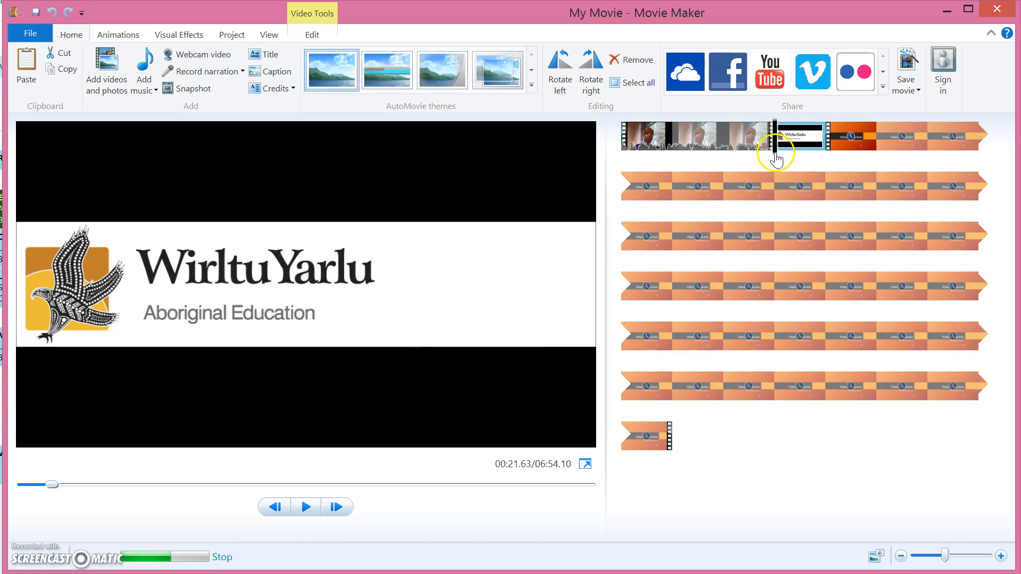
Set the Video Production clip's start point at 00:42.07, on the "What to use?" slide, and preview the new start
{"action": "left_click", "coordinate": [752, 156]}
{"action": "left_click", "coordinate": [309, 505]}
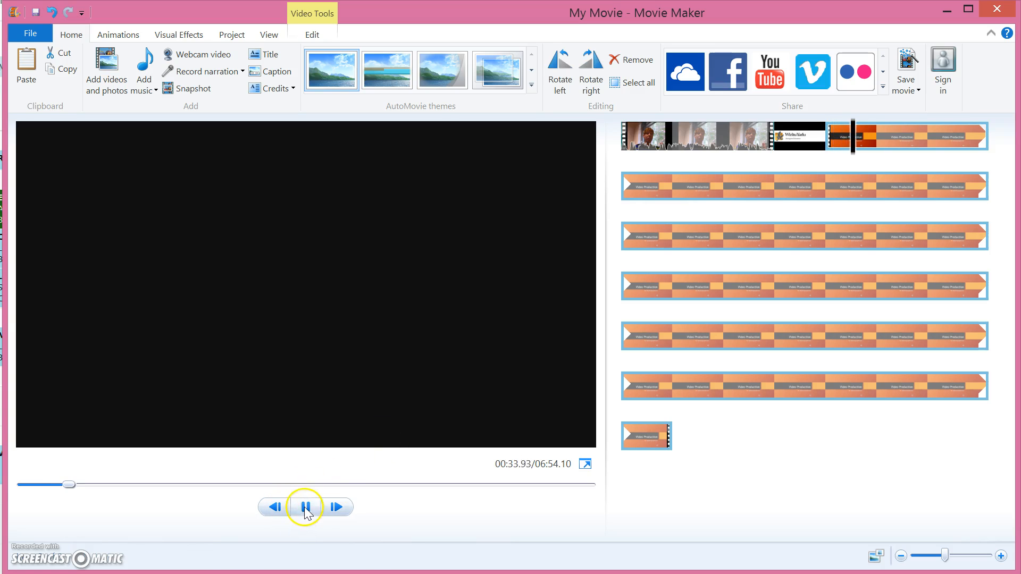
{"action": "left_click", "coordinate": [305, 507]}
{"action": "left_click", "coordinate": [307, 506]}
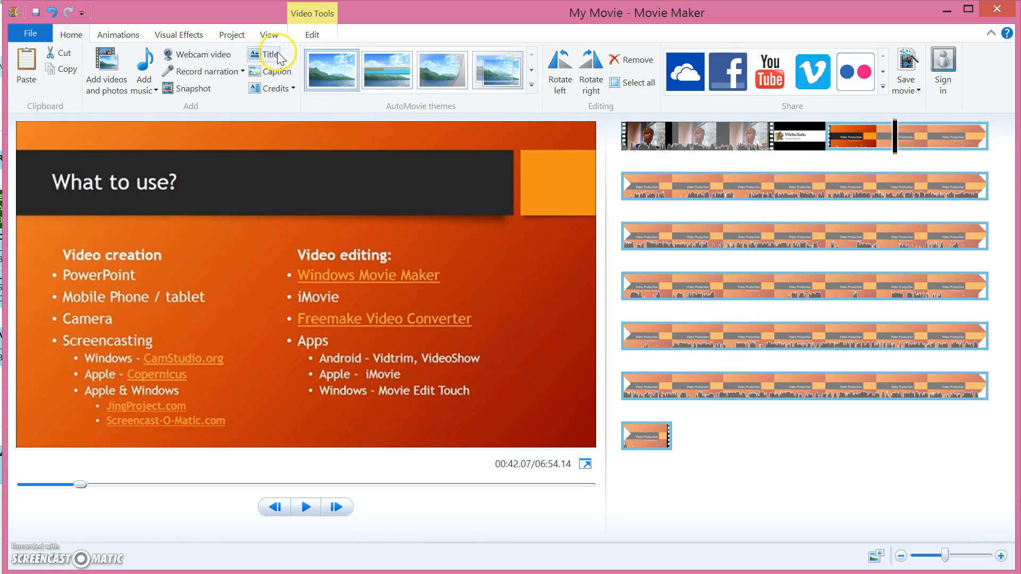
{"action": "left_click", "coordinate": [312, 34]}
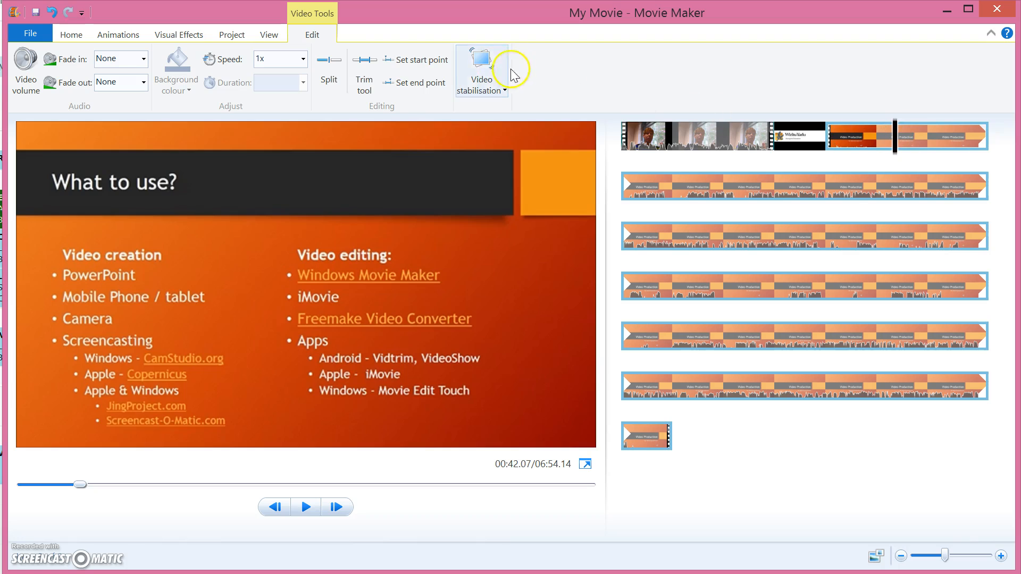
{"action": "left_click", "coordinate": [403, 61]}
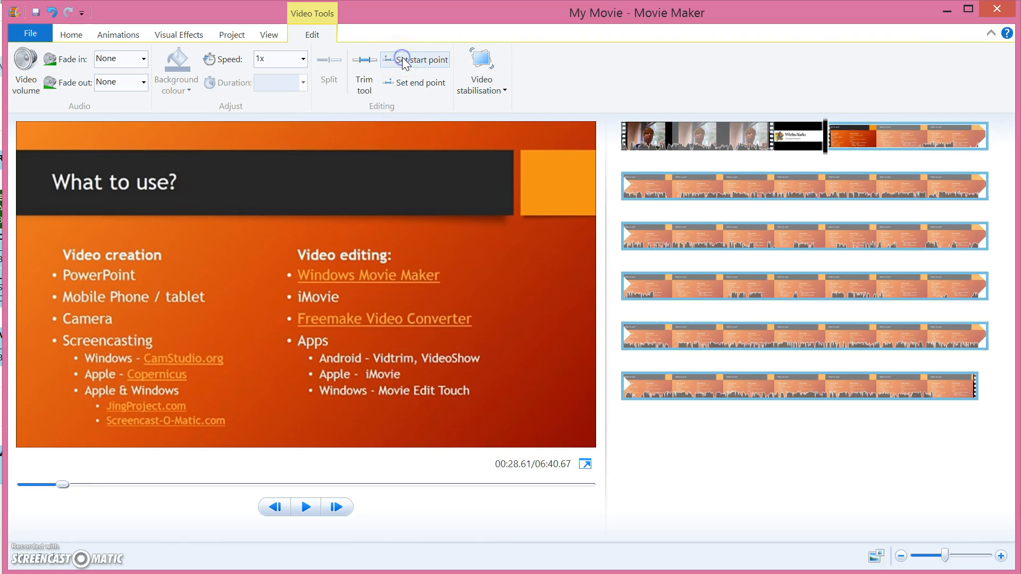
{"action": "left_click", "coordinate": [306, 507]}
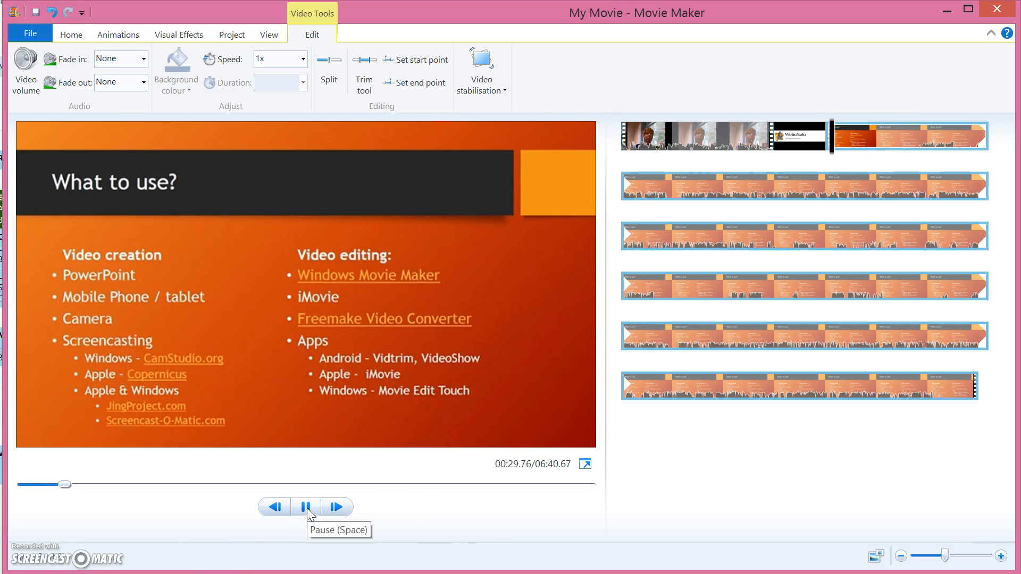
{"action": "left_click", "coordinate": [307, 507]}
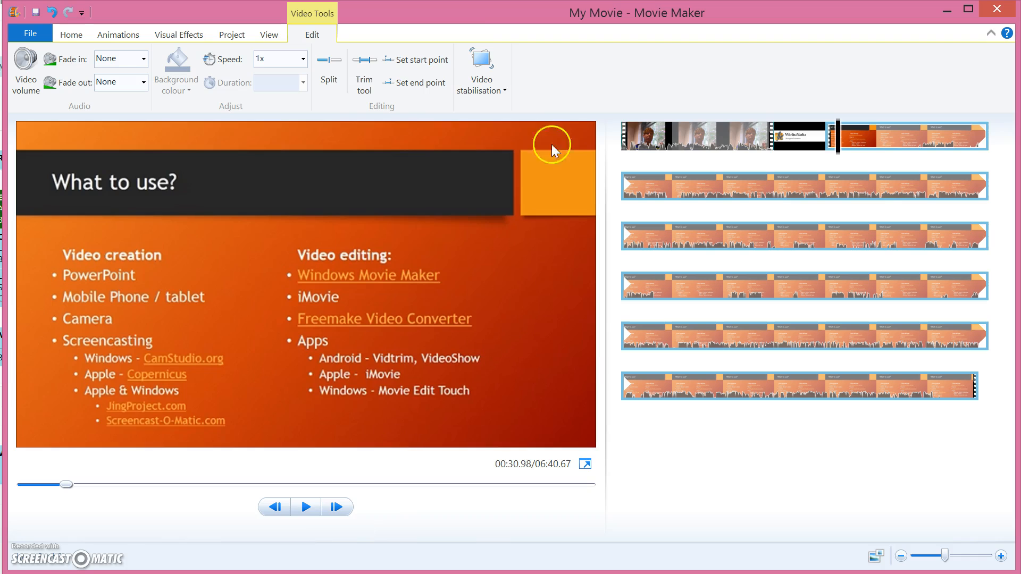
Split the Video Production clip at 02:35.91 and again at 03:00.69, isolating part of the "Using ADAPT" section
{"action": "left_click", "coordinate": [798, 248]}
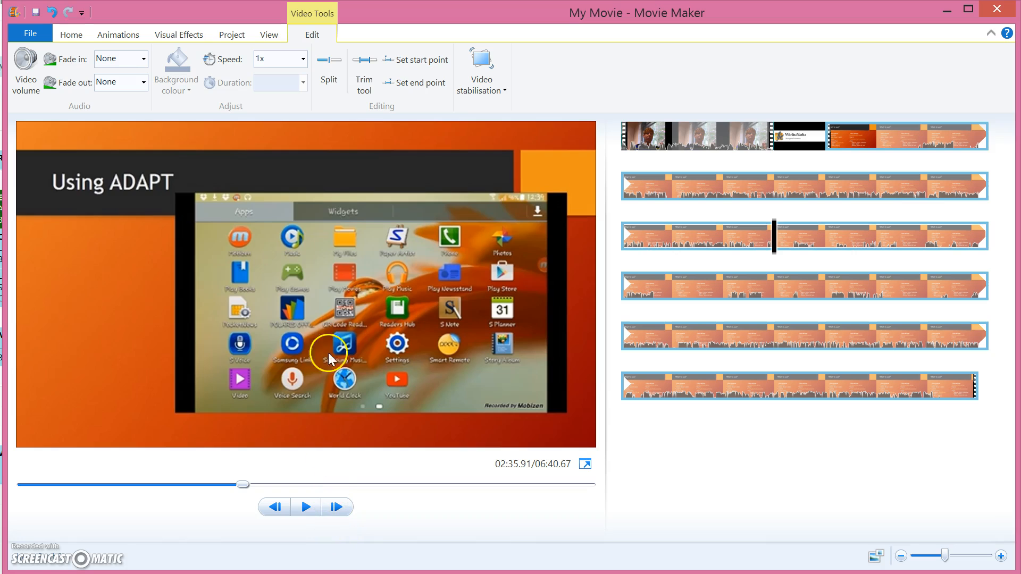
{"action": "left_click", "coordinate": [330, 80]}
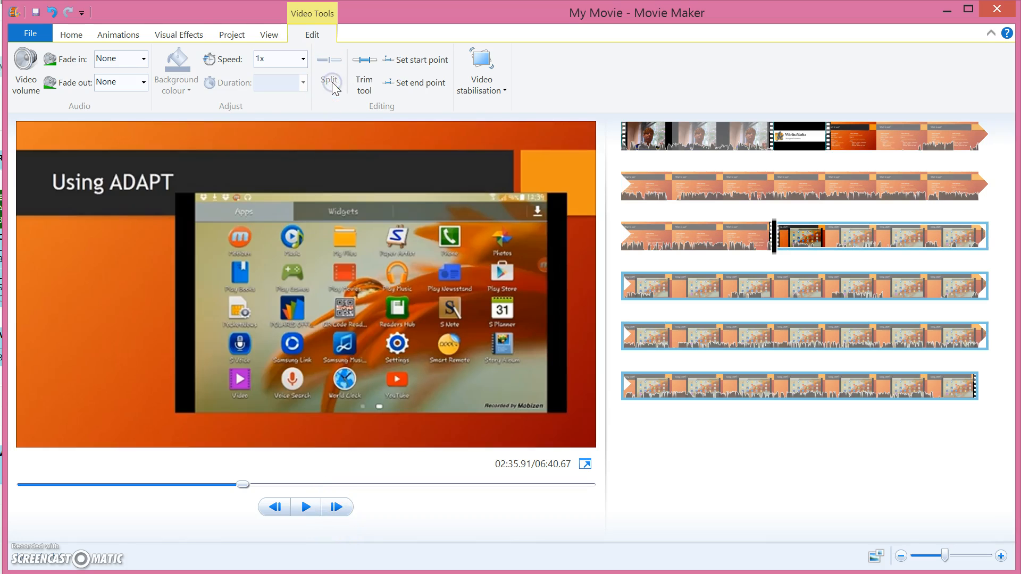
{"action": "left_click", "coordinate": [777, 196]}
{"action": "left_click", "coordinate": [787, 233]}
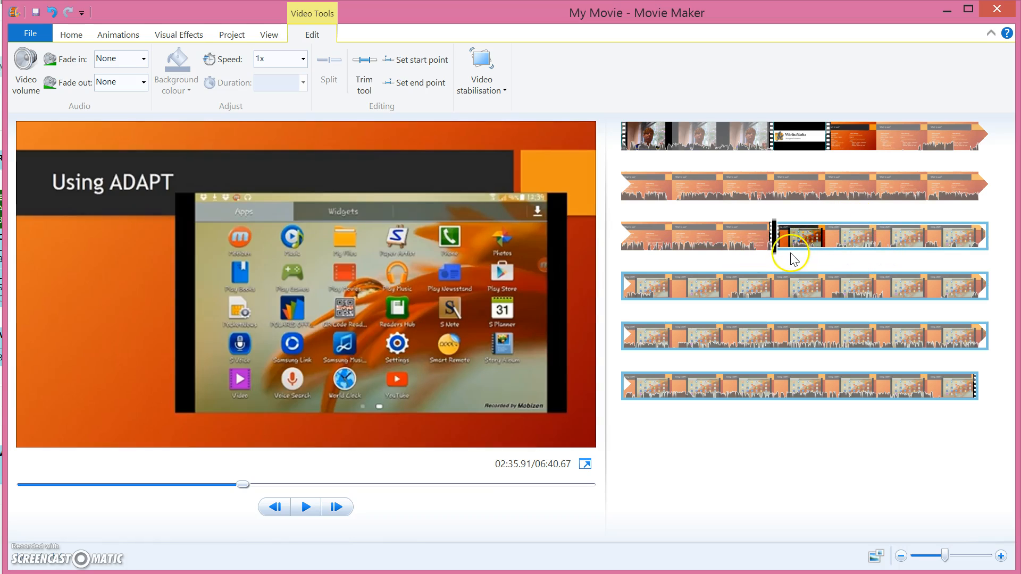
{"action": "left_click_drag", "start_coordinate": [777, 254], "coordinate": [903, 251]}
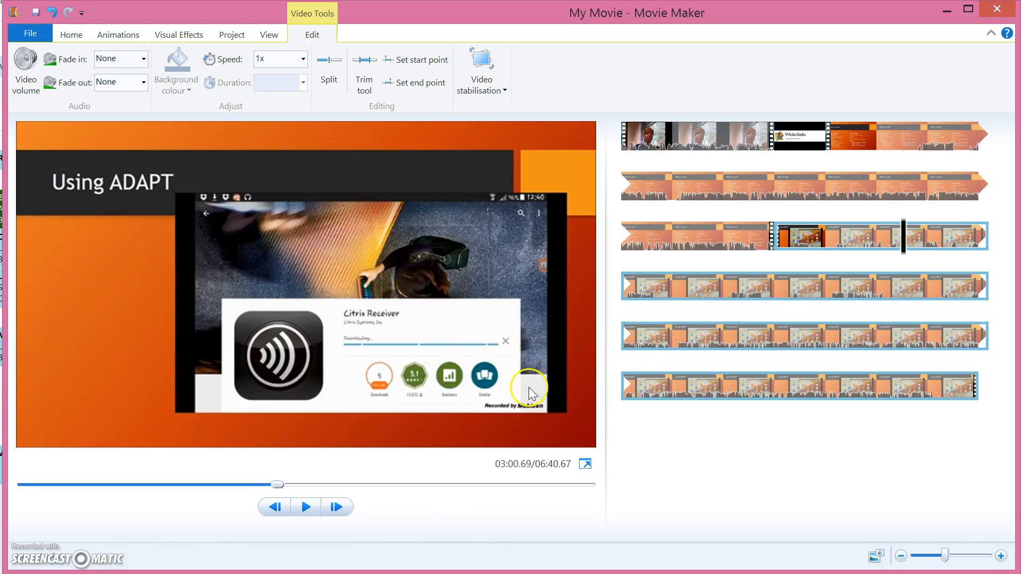
{"action": "left_click", "coordinate": [326, 71]}
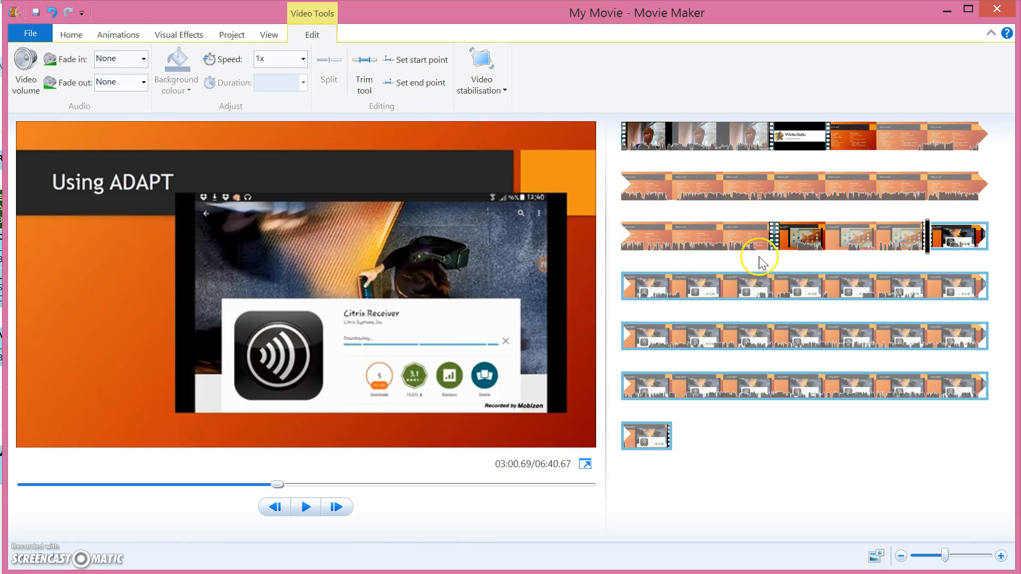
Move the isolated "Using ADAPT" segment directly after the logo image and remove it from the project
{"action": "left_click", "coordinate": [843, 239]}
{"action": "left_click_drag", "start_coordinate": [846, 243], "coordinate": [842, 157]}
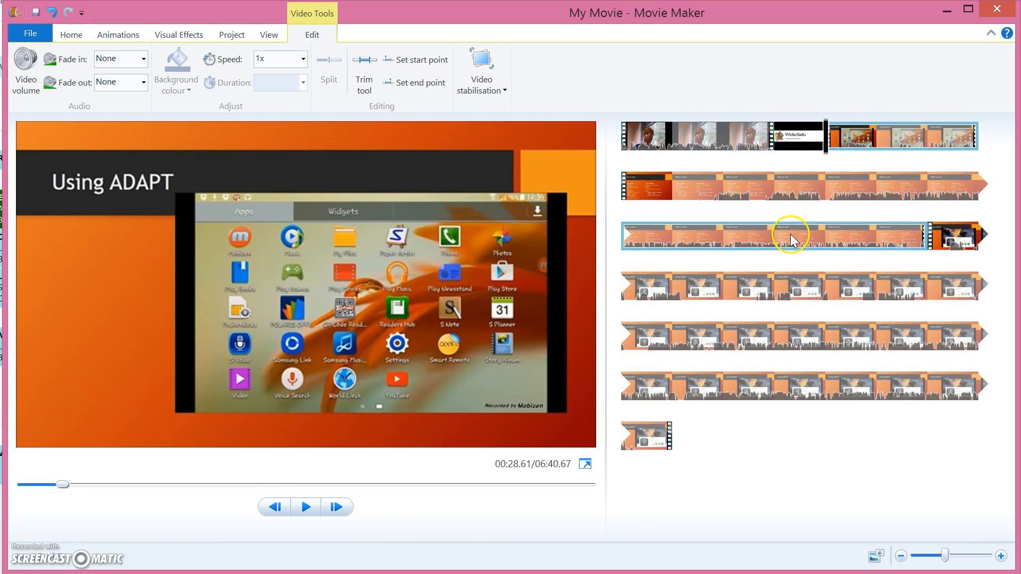
{"action": "left_click", "coordinate": [859, 141]}
{"action": "right_click", "coordinate": [861, 139]}
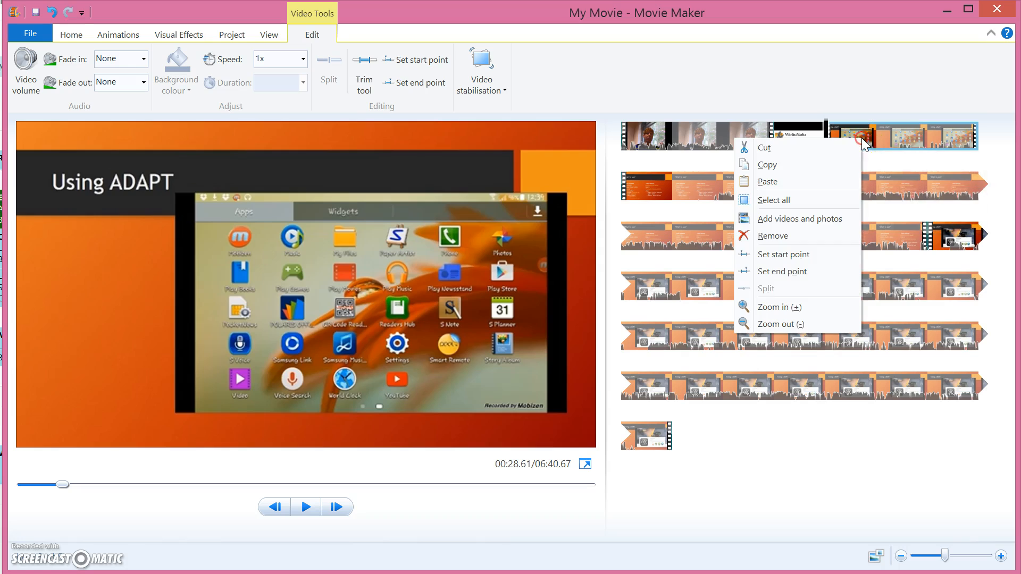
{"action": "left_click", "coordinate": [814, 237]}
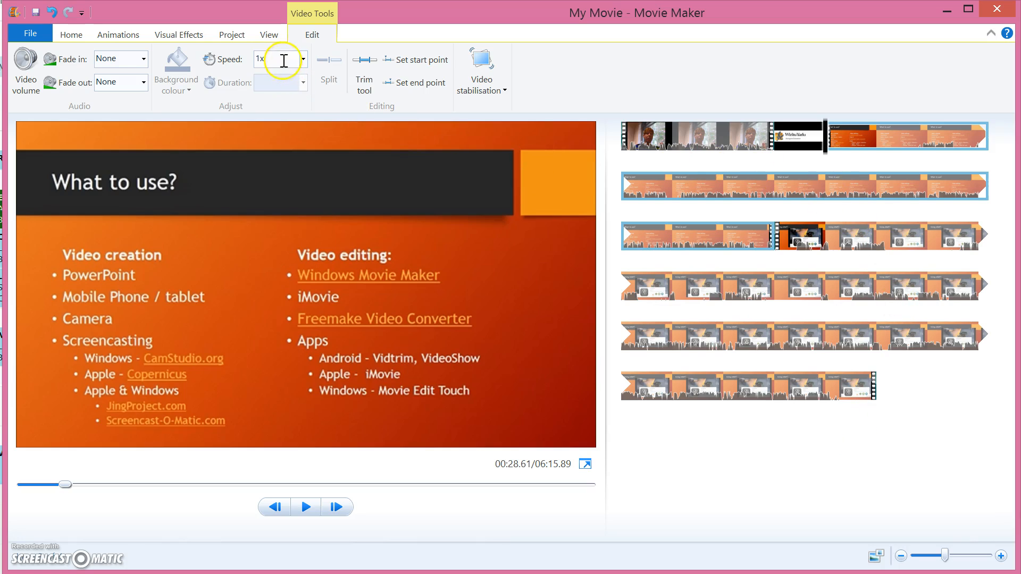
{"action": "left_click", "coordinate": [72, 35]}
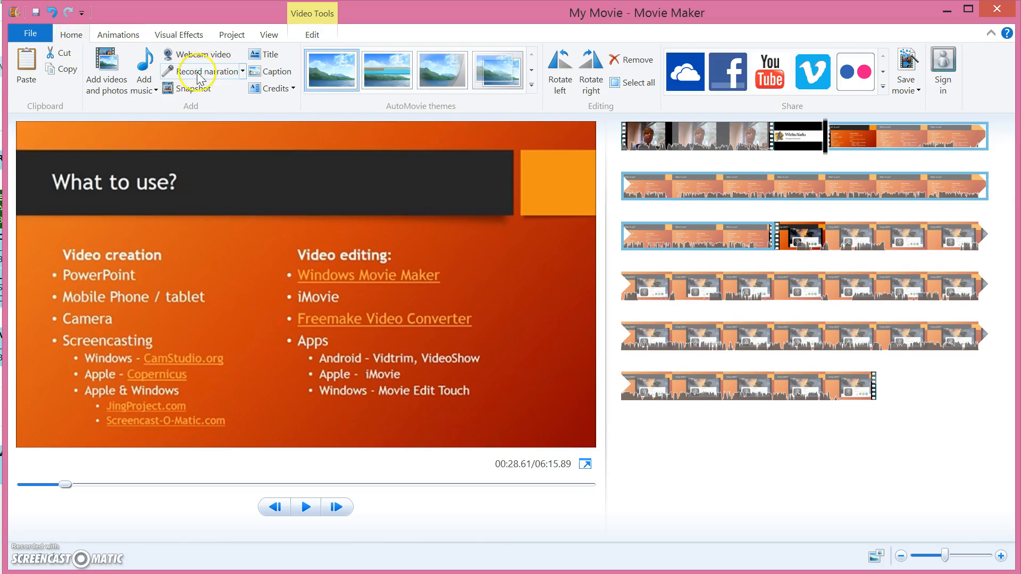
{"action": "left_click", "coordinate": [241, 72]}
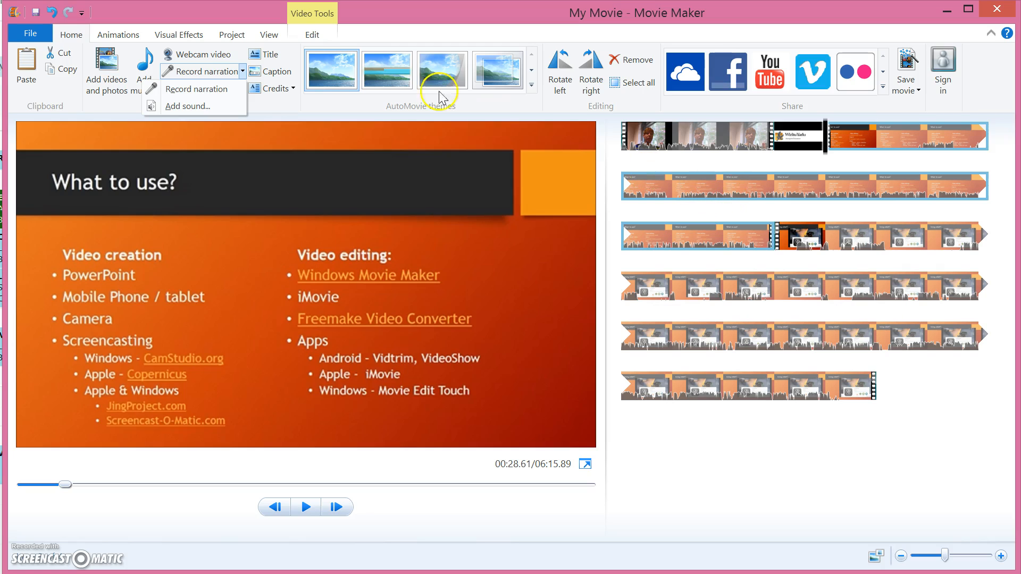
Lower the video volume of the clip that starts with the "What to use?" slide
{"action": "left_click", "coordinate": [309, 33]}
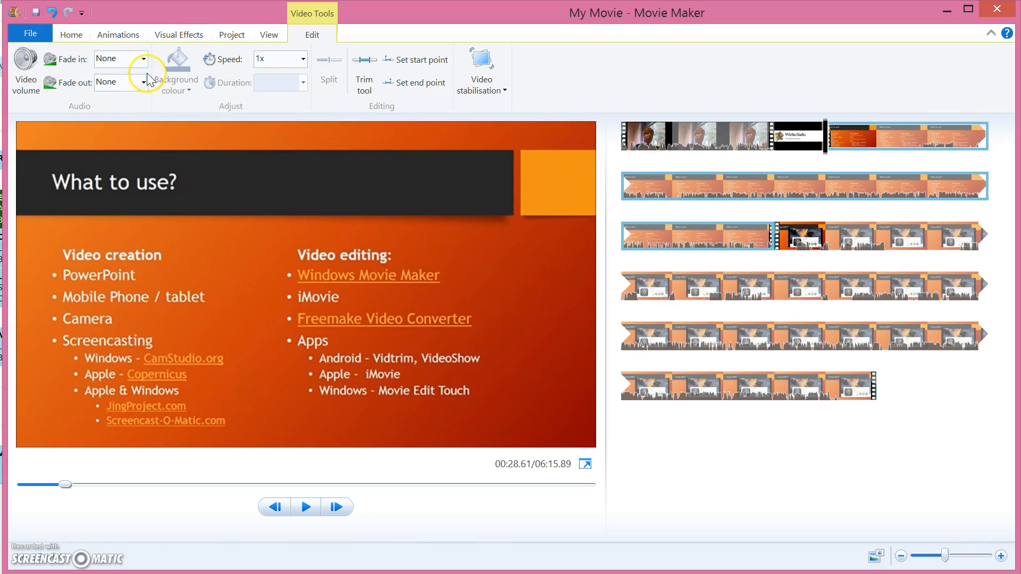
{"action": "left_click", "coordinate": [26, 82]}
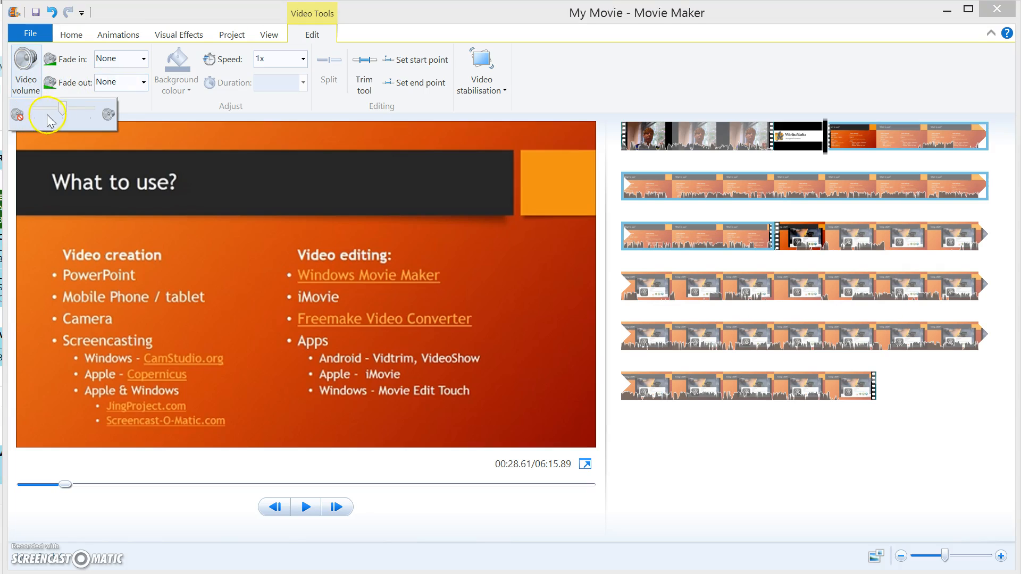
{"action": "left_click_drag", "start_coordinate": [63, 108], "coordinate": [22, 107]}
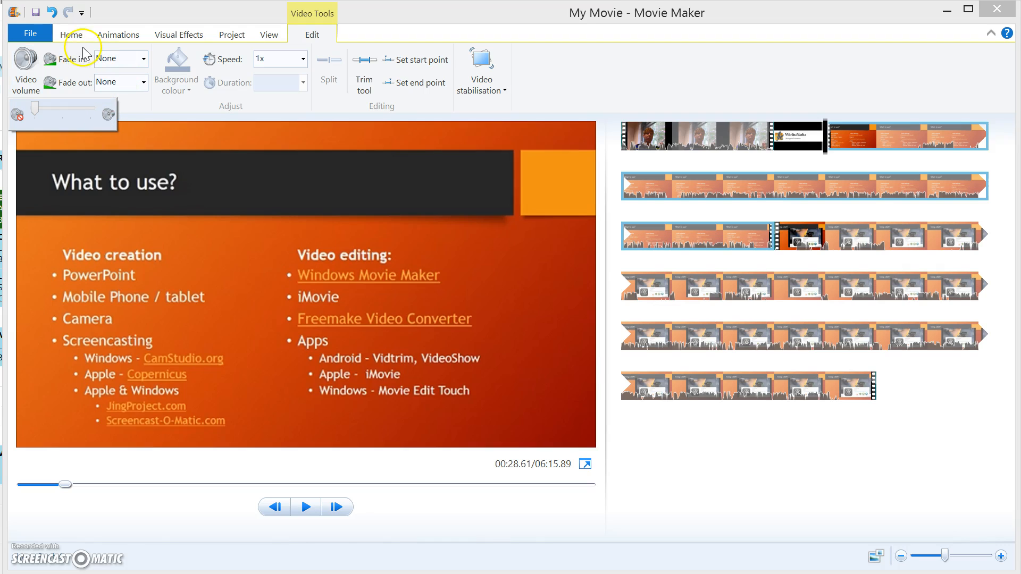
Add a "My Movie" title card before the introduction clip and apply the sparkle-patterned text effect to it
{"action": "left_click", "coordinate": [72, 35]}
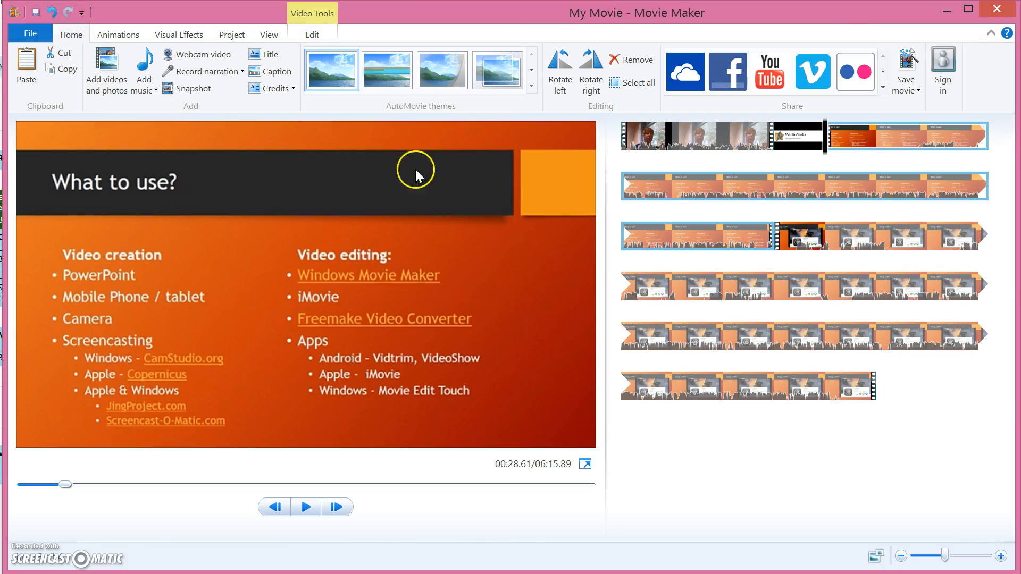
{"action": "left_click", "coordinate": [673, 135]}
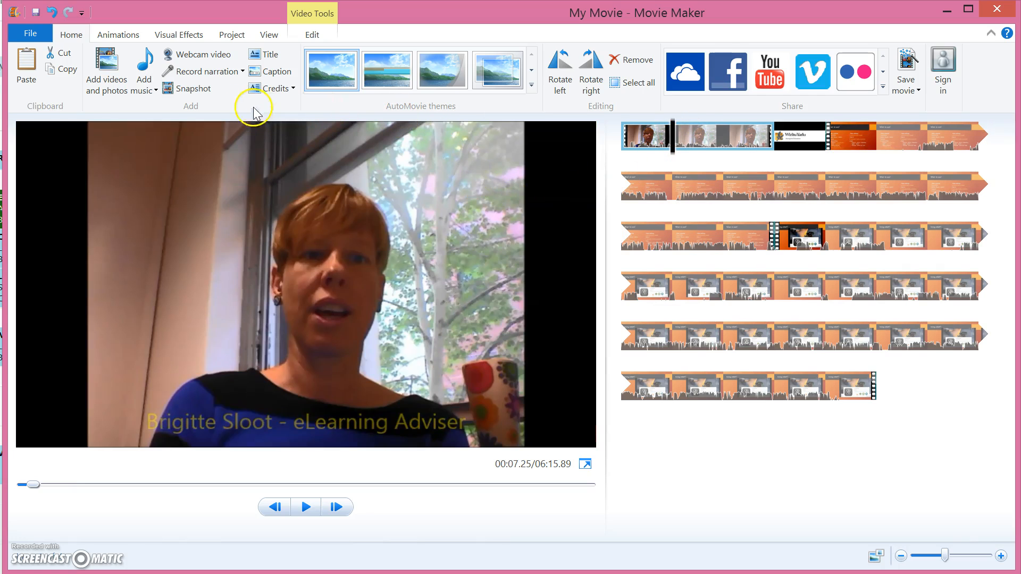
{"action": "left_click", "coordinate": [271, 54]}
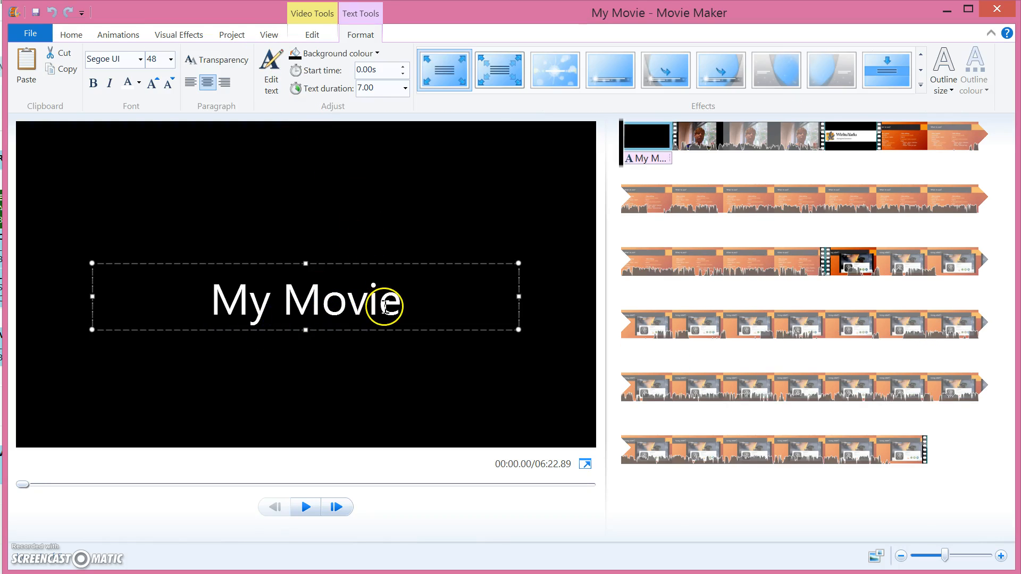
{"action": "left_click", "coordinate": [557, 79]}
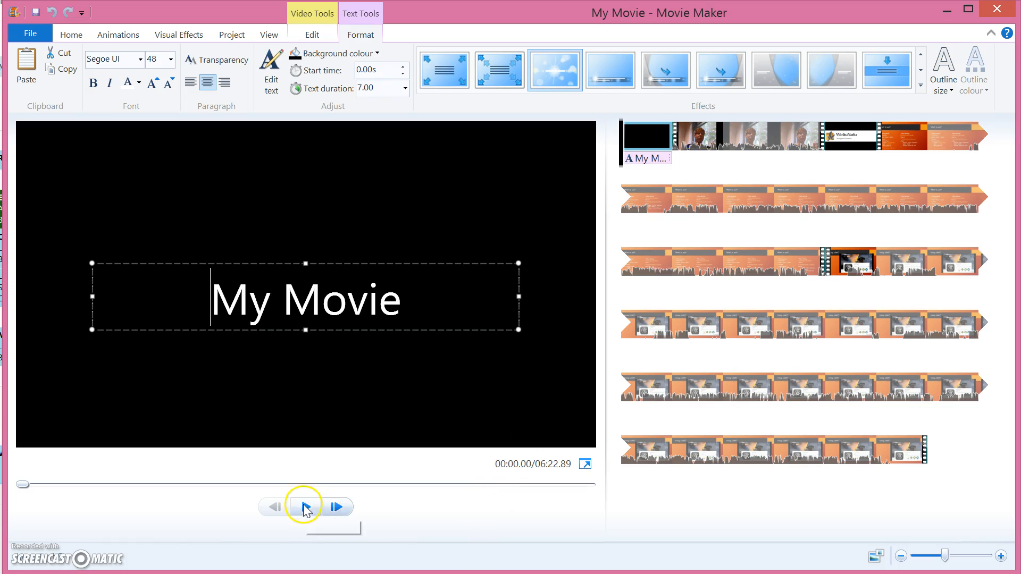
Preview the opening of the "My Movie" title card with its text effect
{"action": "left_click", "coordinate": [306, 506]}
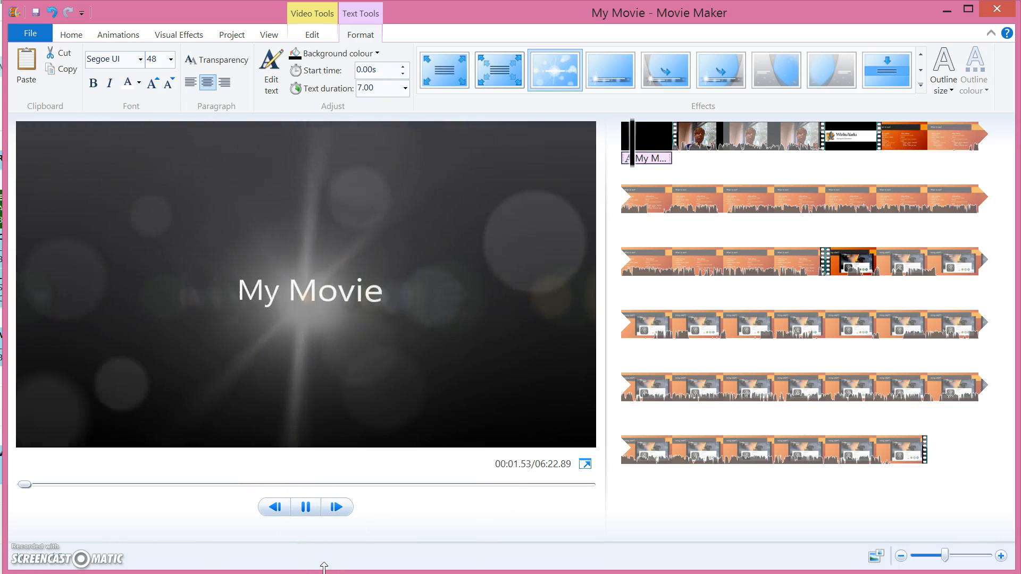
{"action": "left_click", "coordinate": [305, 508]}
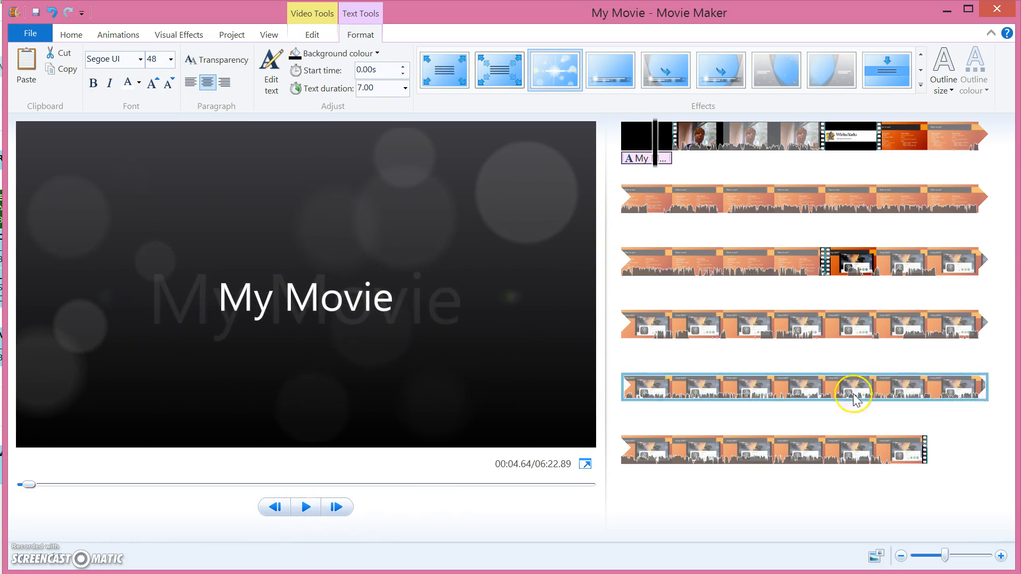
Add a caption to the "Using ADAPT" clip at 01:24.58 and place its text box over the slide's heading band
{"action": "left_click", "coordinate": [796, 200]}
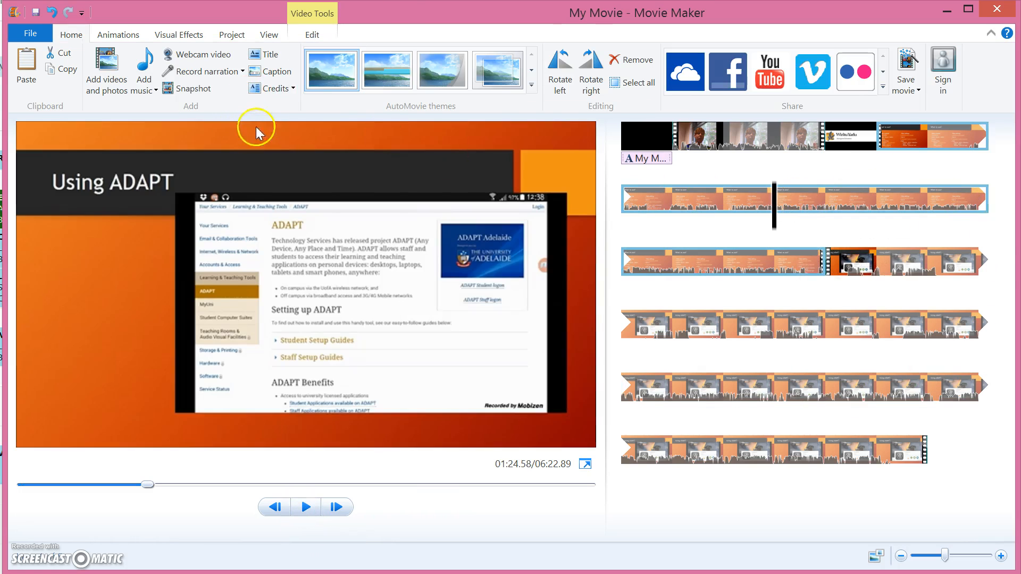
{"action": "left_click", "coordinate": [269, 71]}
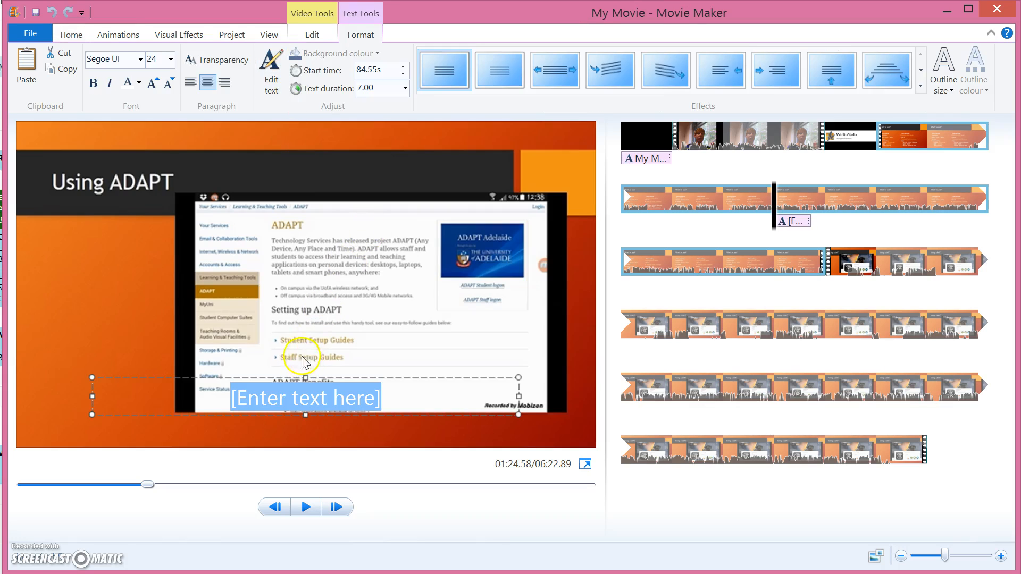
{"action": "left_click_drag", "start_coordinate": [274, 378], "coordinate": [325, 155]}
Replace the caption's placeholder text with "some text!!!!"
{"action": "left_click", "coordinate": [474, 174]}
{"action": "type", "text": "domd"}
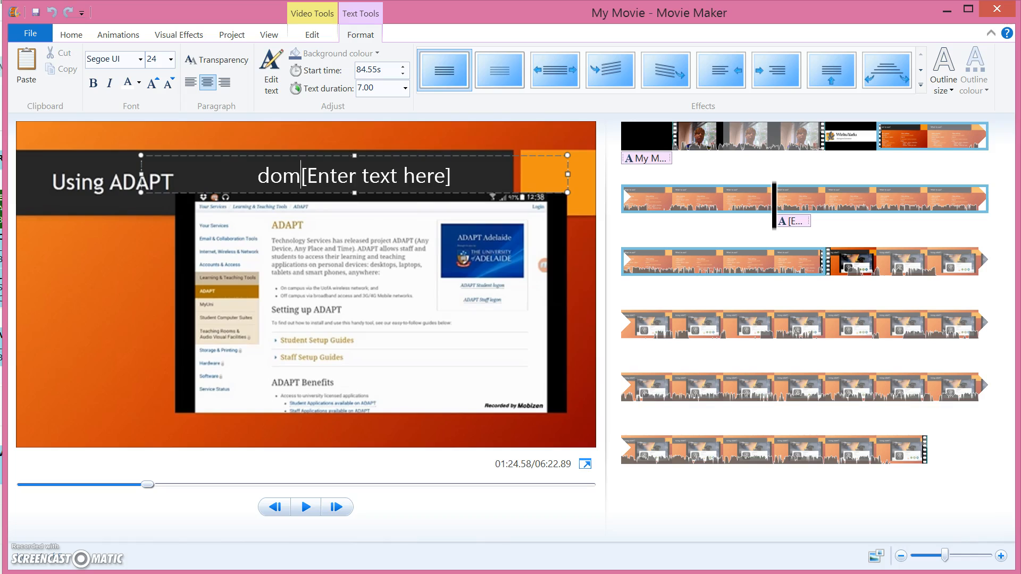
{"action": "key", "text": "BackSpace"}
{"action": "key", "text": "BackSpace"}
{"action": "key", "text": "BackSpace"}
{"action": "key", "text": "BackSpace"}
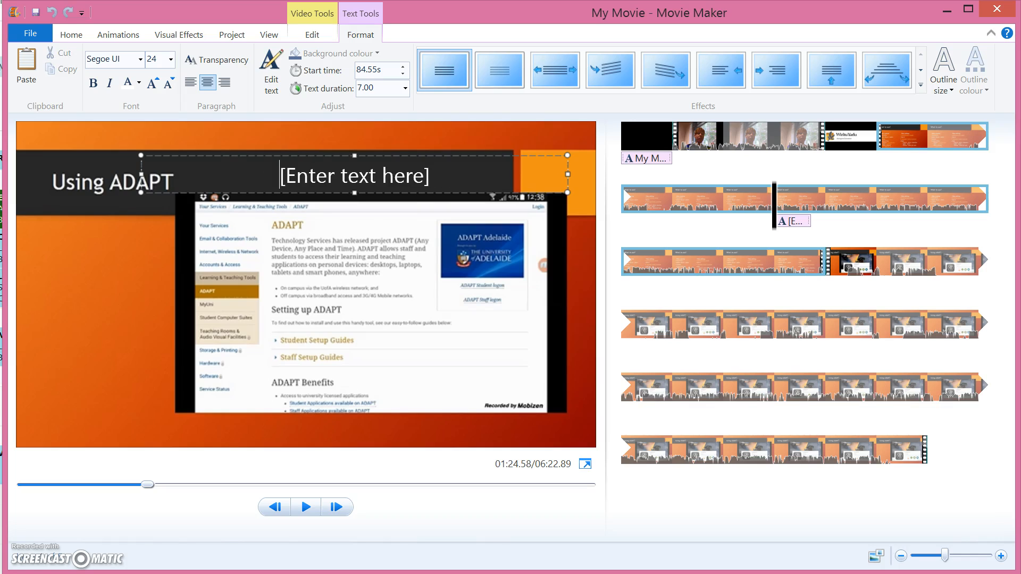
{"action": "type", "text": "some text"}
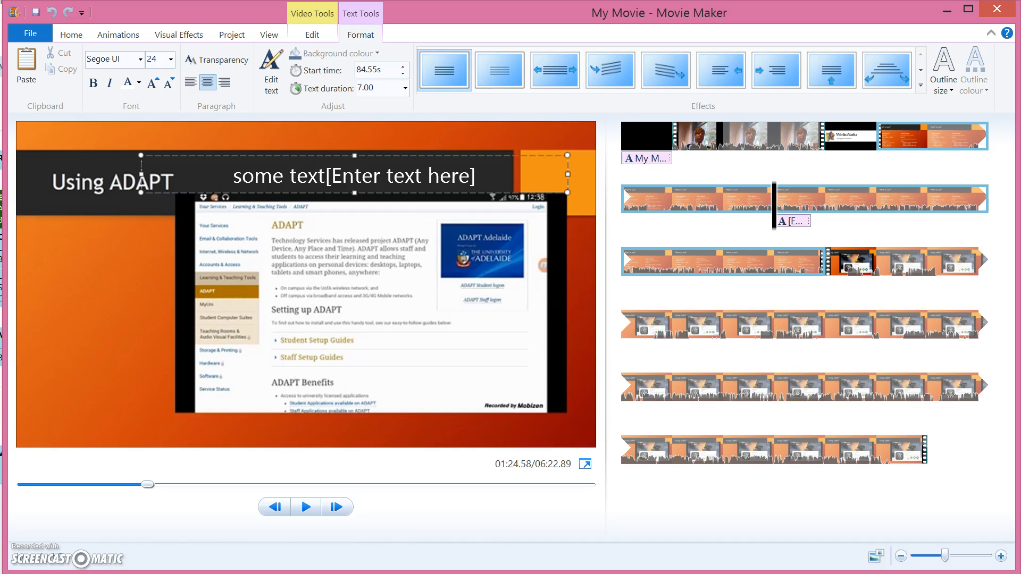
{"action": "key", "text": "Delete"}
{"action": "key", "text": "Delete"}
{"action": "key", "text": "Delete"}
{"action": "key", "text": "Delete"}
{"action": "key", "text": "Delete"}
{"action": "key", "text": "Delete"}
{"action": "key", "text": "Delete"}
{"action": "key", "text": "Delete"}
{"action": "key", "text": "Delete"}
{"action": "key", "text": "Delete"}
{"action": "key", "text": "Delete"}
{"action": "key", "text": "Delete"}
{"action": "key", "text": "Delete"}
{"action": "key", "text": "Delete"}
{"action": "key", "text": "Delete"}
{"action": "key", "text": "Delete"}
{"action": "key", "text": "Delete"}
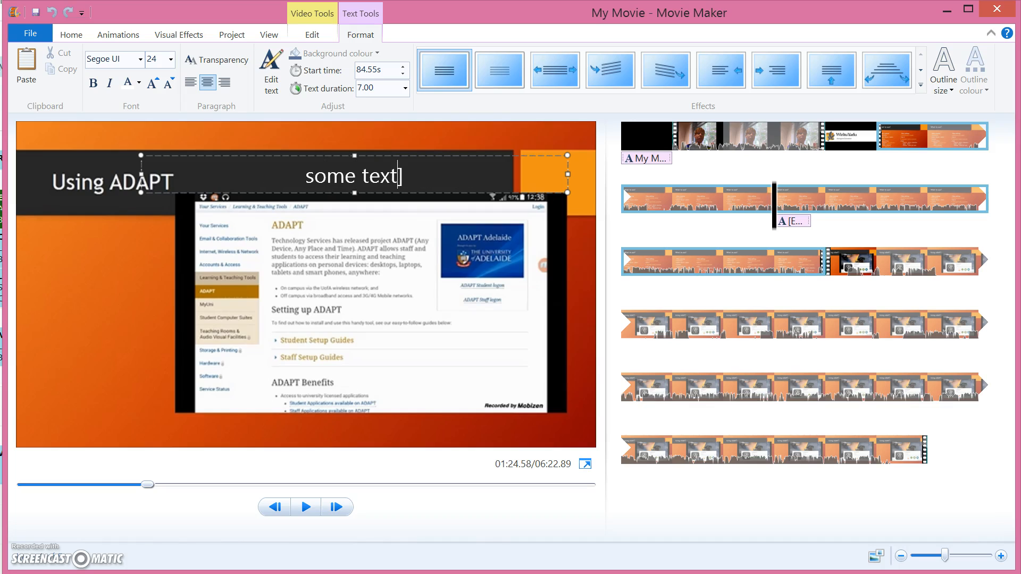
{"action": "type", "text": "!!!!"}
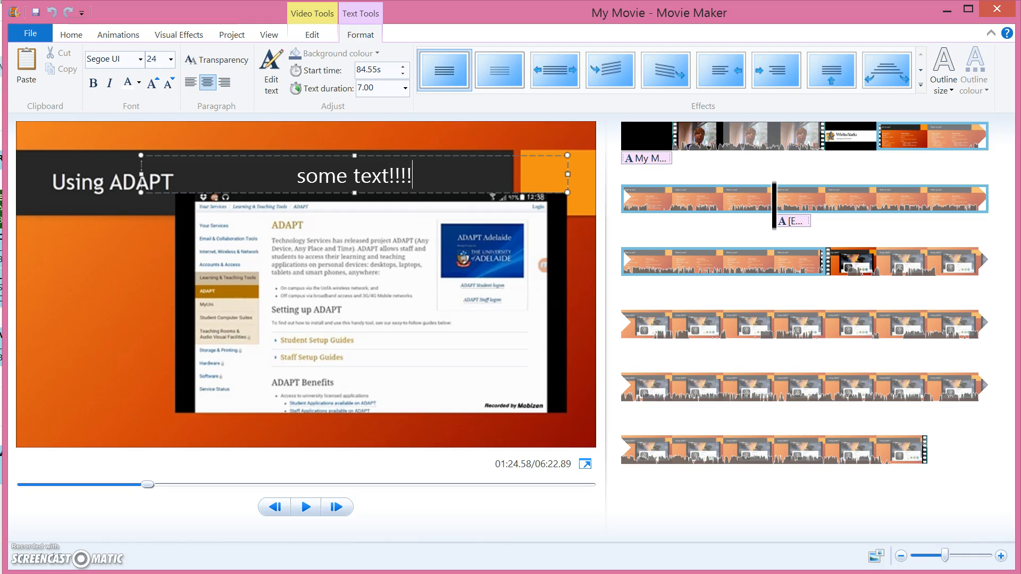
Change the font colour of the "some text!!!!" caption to red
{"action": "left_click", "coordinate": [326, 155]}
{"action": "left_click", "coordinate": [140, 83]}
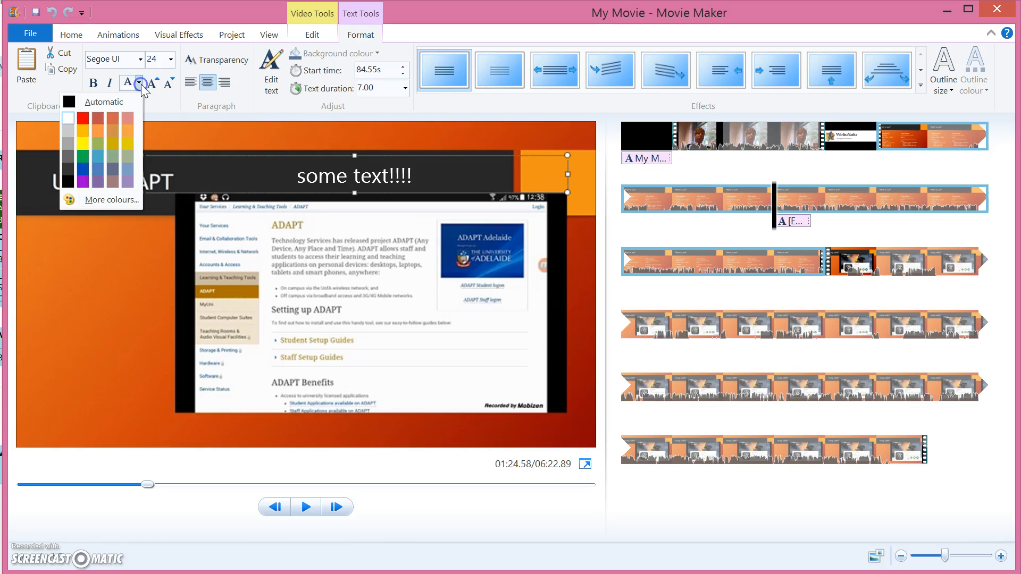
{"action": "left_click", "coordinate": [83, 121]}
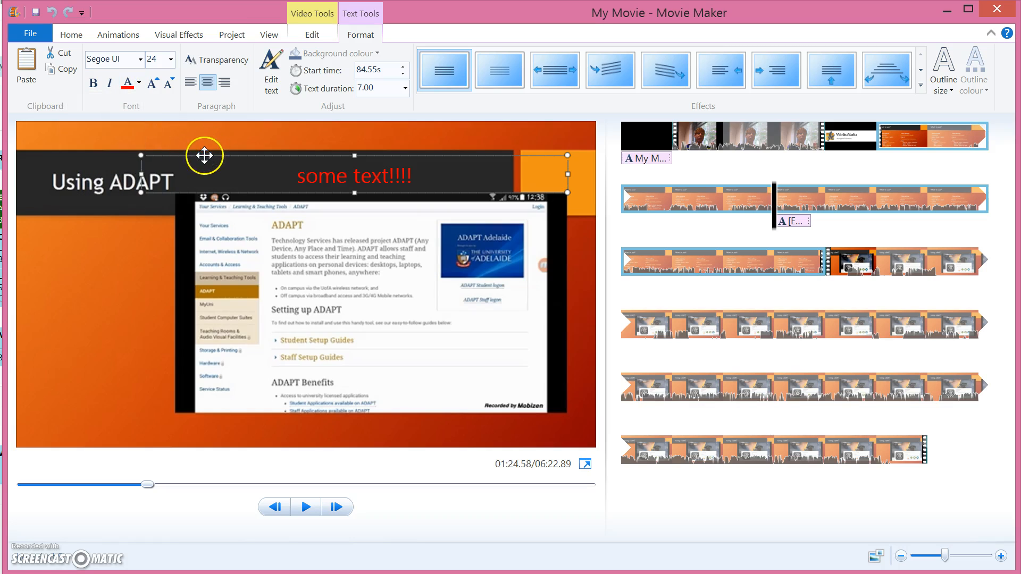
Move the caption down over the lower part of the ADAPT web page and set its text duration to 20 seconds
{"action": "left_click_drag", "start_coordinate": [204, 155], "coordinate": [244, 358]}
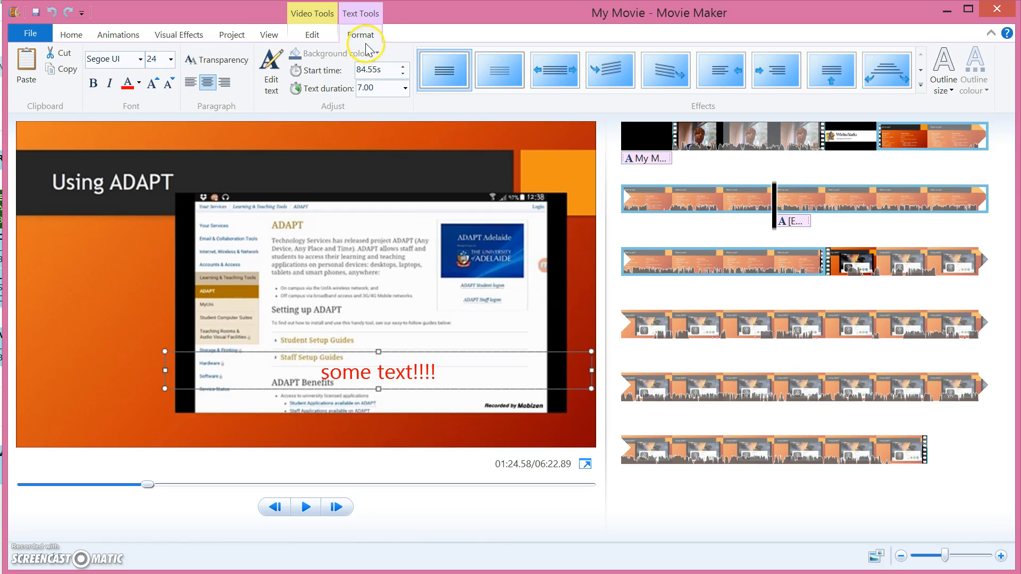
{"action": "left_click", "coordinate": [406, 90]}
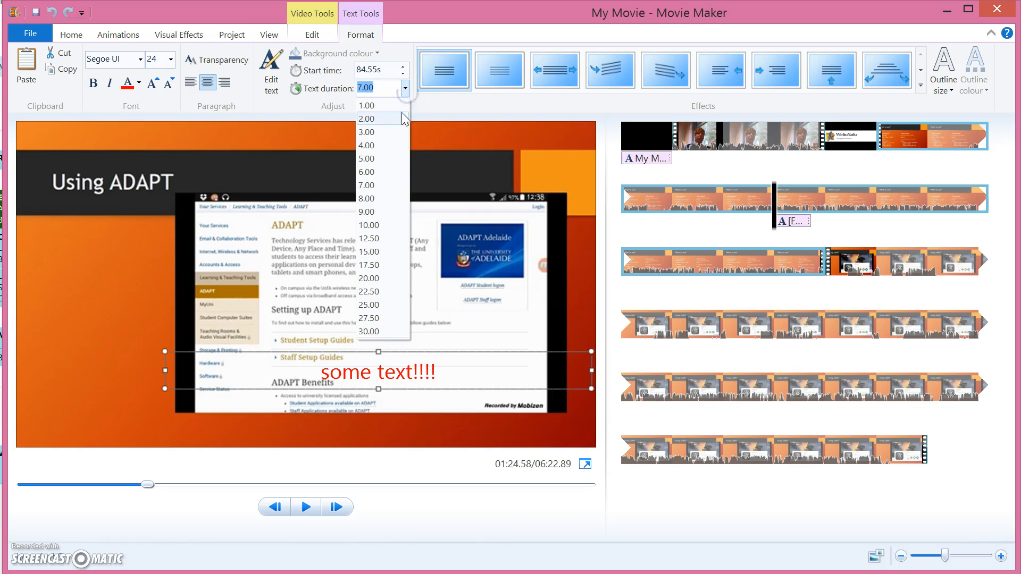
{"action": "left_click", "coordinate": [374, 278]}
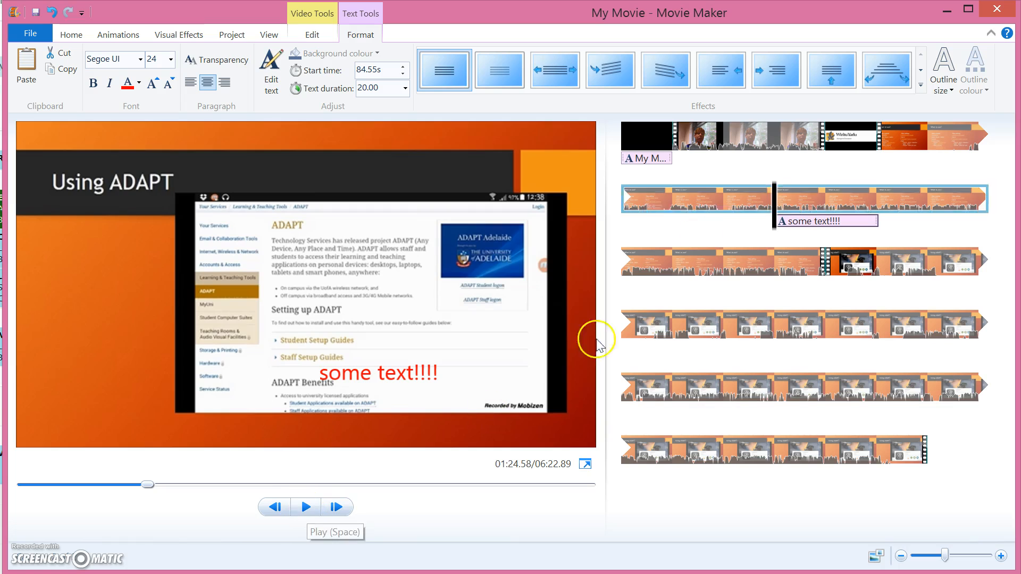
Preview the "Using ADAPT" section from the point where the caption starts
{"action": "left_click", "coordinate": [743, 213]}
{"action": "left_click", "coordinate": [704, 262]}
{"action": "left_click", "coordinate": [272, 506]}
{"action": "left_click", "coordinate": [307, 507]}
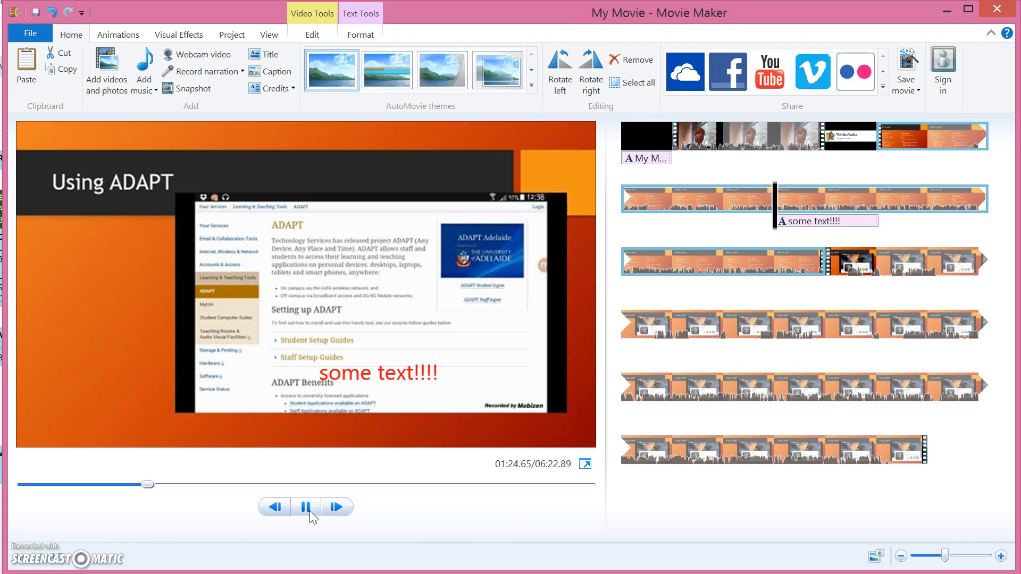
{"action": "left_click", "coordinate": [307, 508]}
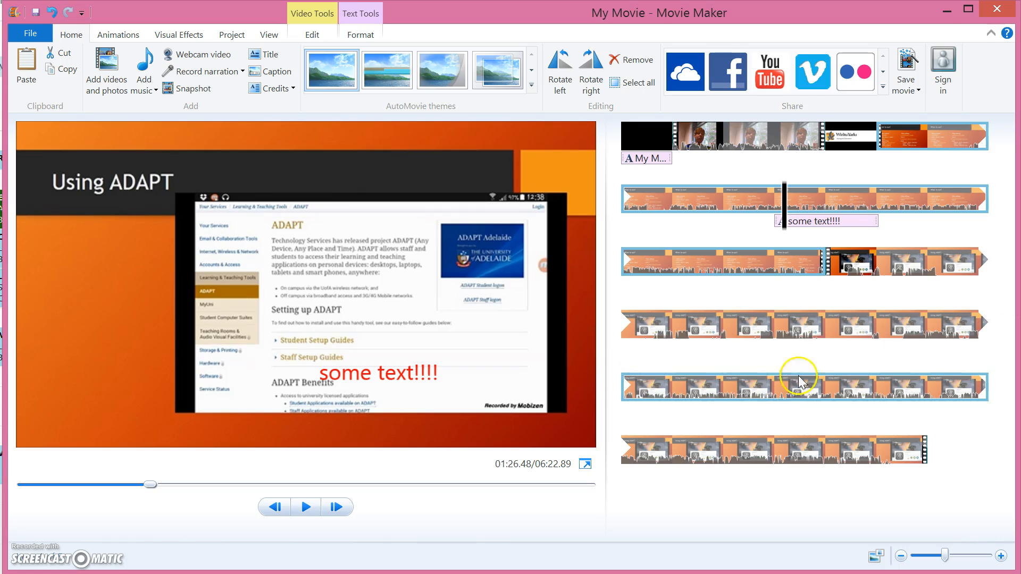
Start saving the movie with the recommended setting for this project
{"action": "left_click", "coordinate": [910, 91]}
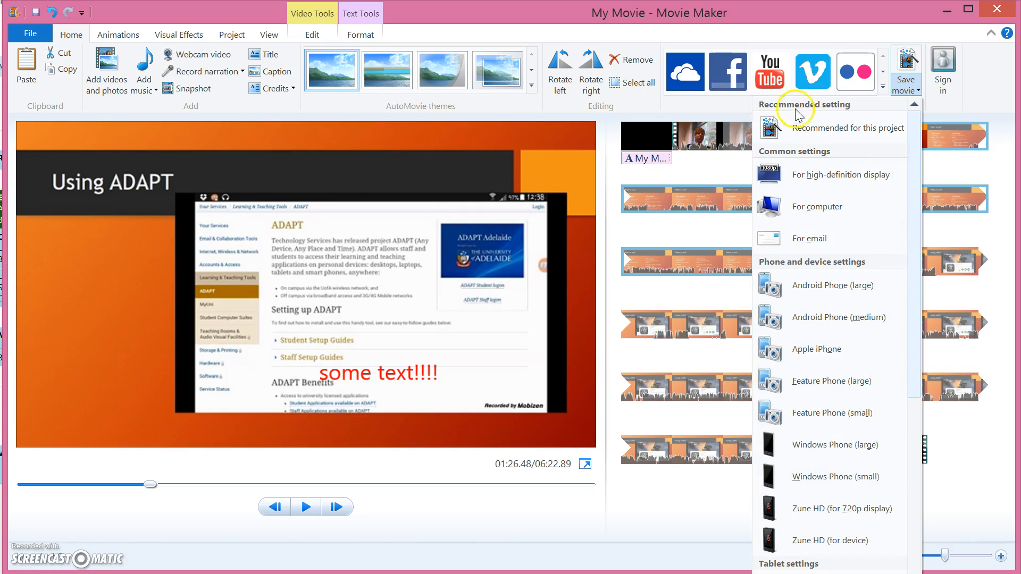
{"action": "left_click", "coordinate": [806, 128]}
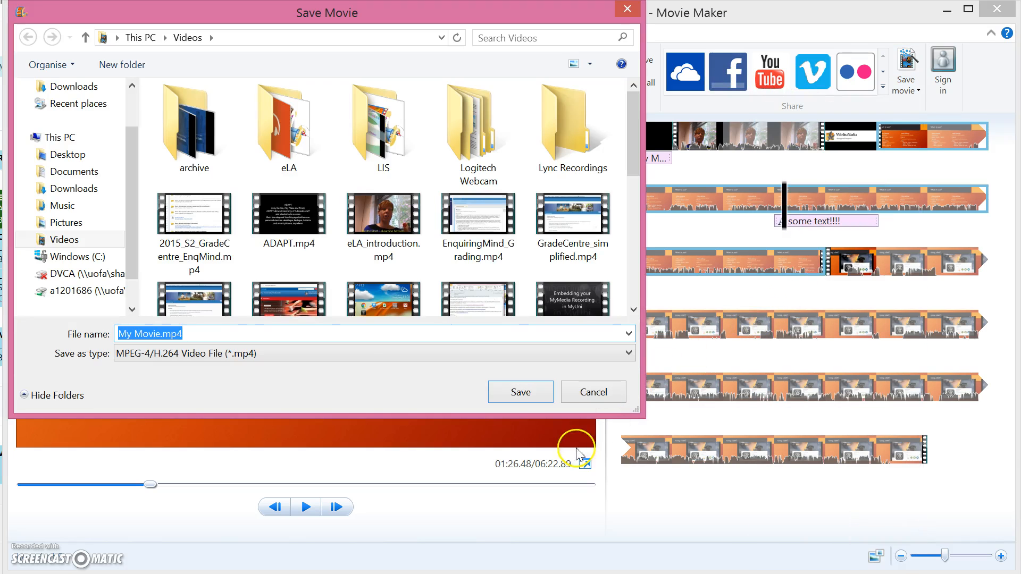